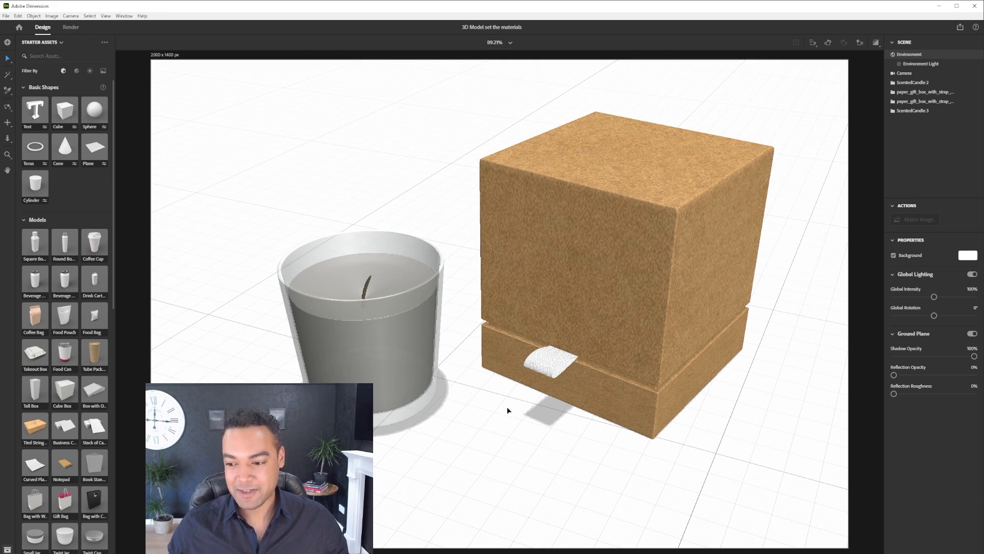
# - Apply the Matte standard material to the entire candle model in front of the gift box
pyautogui.click(440, 210)
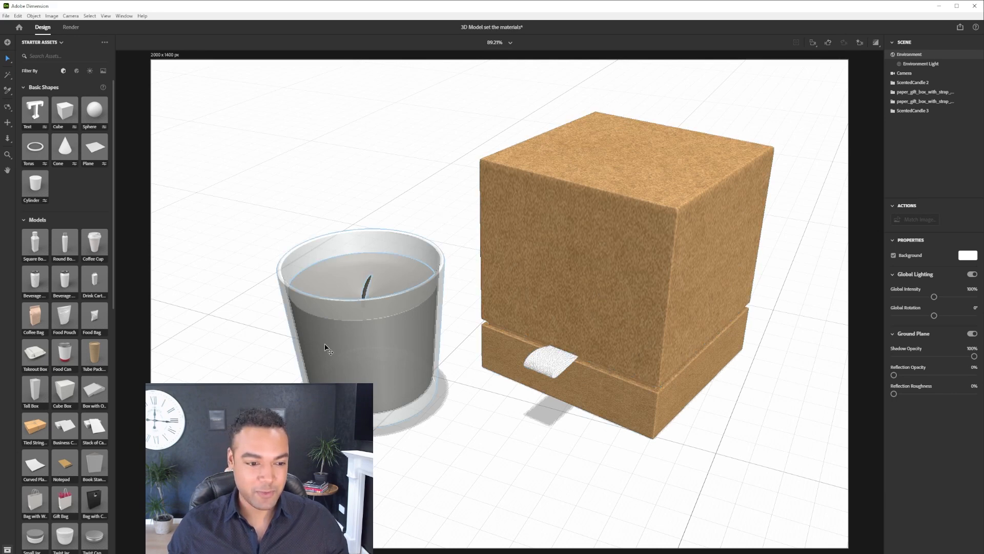
pyautogui.moveTo(432, 391); pyautogui.dragTo(512, 455, button='right')
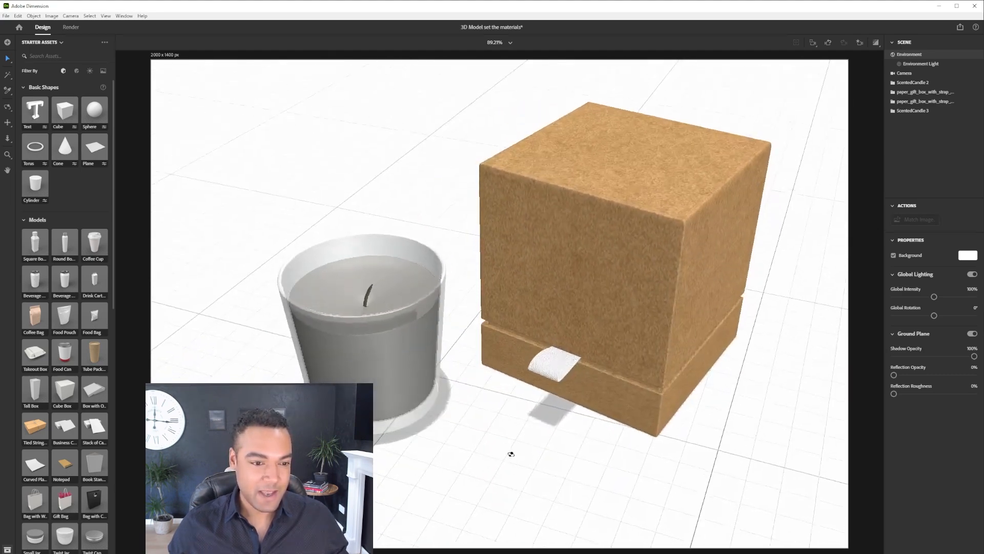
pyautogui.click(400, 285)
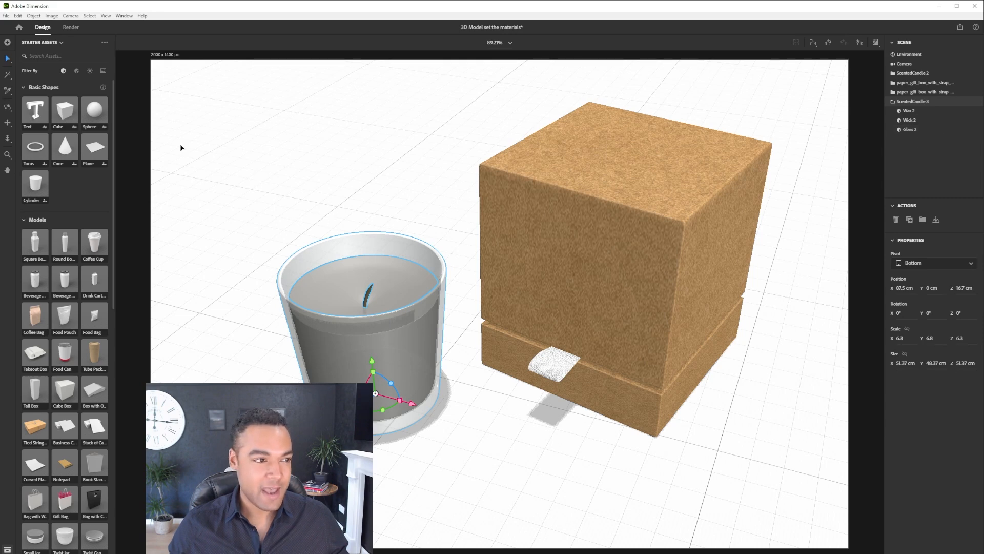
pyautogui.click(77, 72)
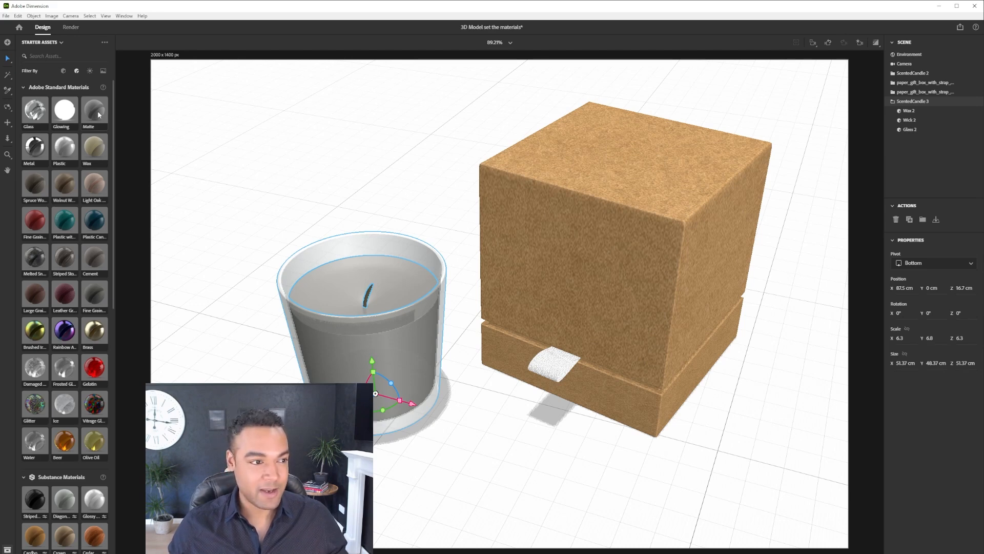
pyautogui.moveTo(98, 114); pyautogui.dragTo(291, 324)
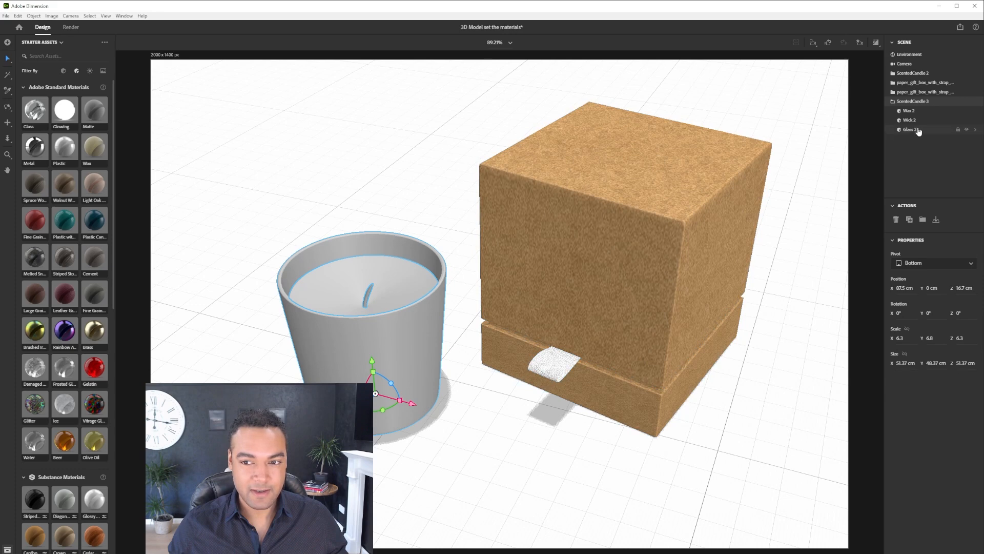
# - Set the base color of the candle glass's Matte material to near-black RGB 31, 31, 31
pyautogui.doubleClick(423, 334)
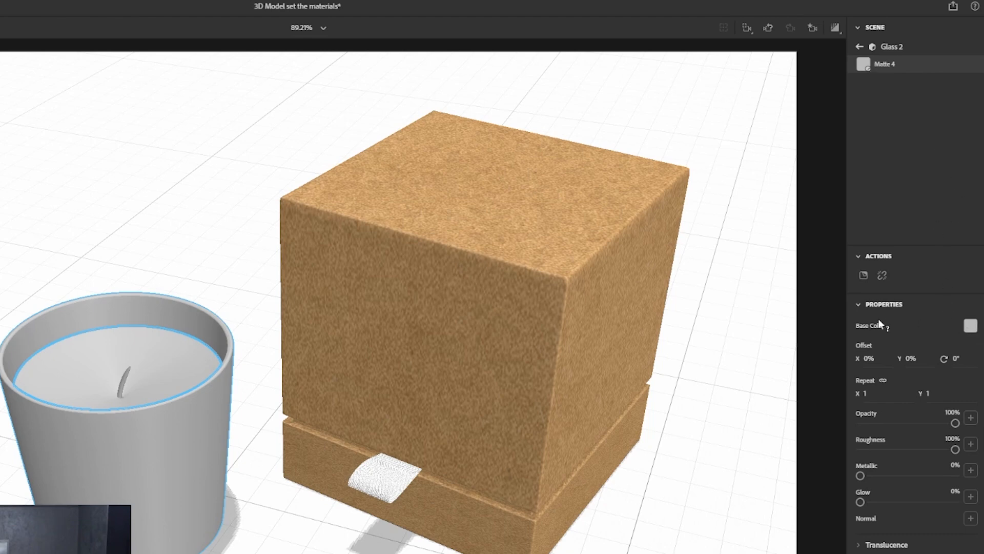
pyautogui.click(970, 328)
pyautogui.moveTo(820, 357); pyautogui.dragTo(813, 361)
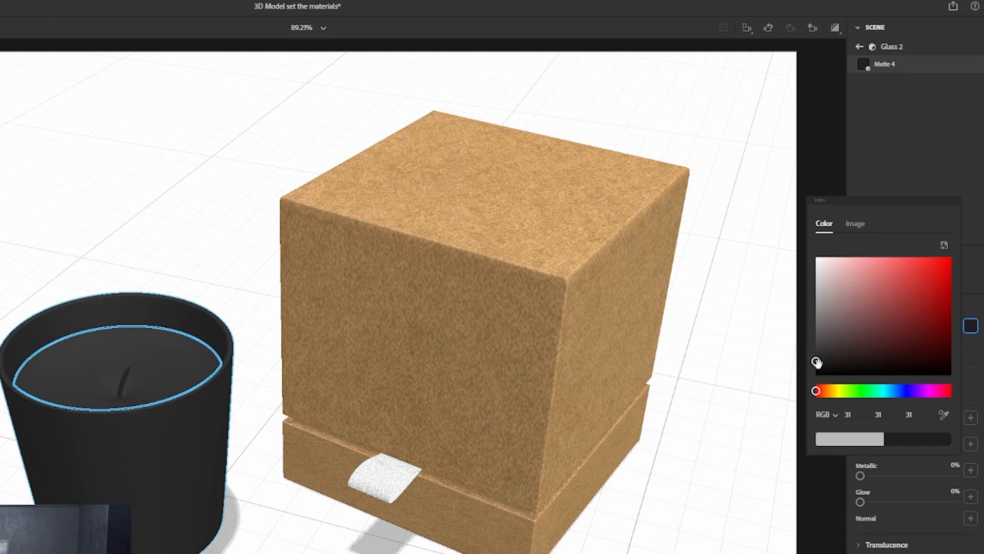
pyautogui.click(972, 281)
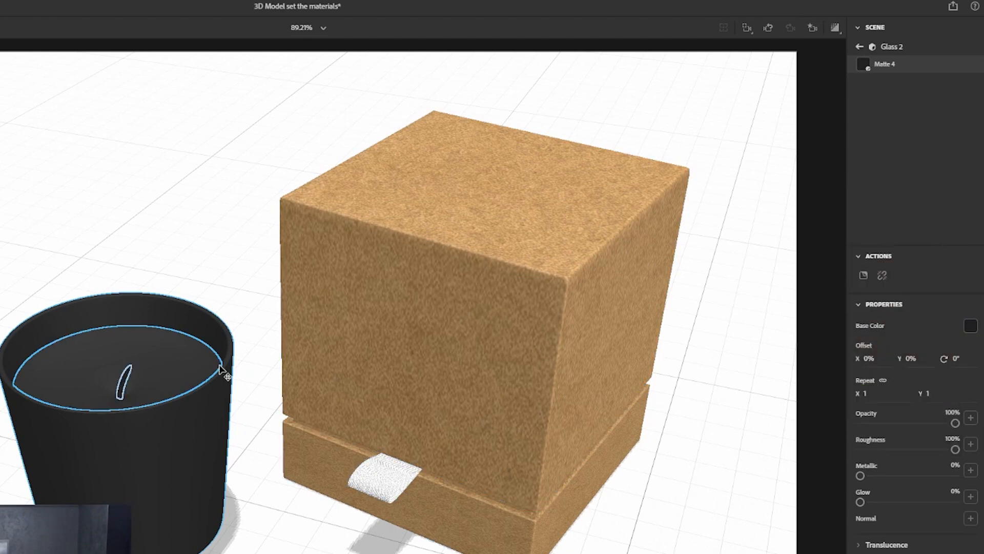
pyautogui.click(253, 355)
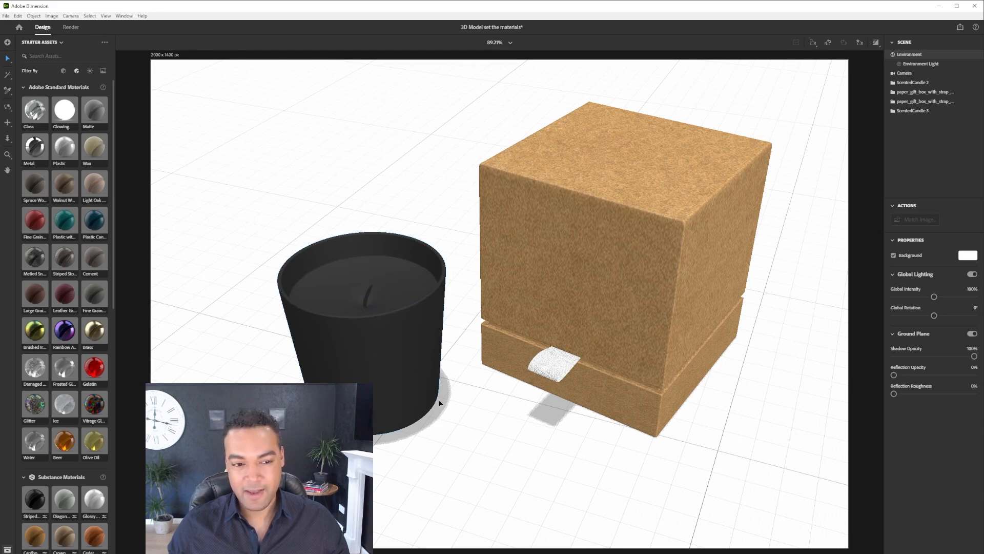
# - Apply the Wax material to the candle's wax and set its base color to dark grey RGB 69, 69, 69
pyautogui.doubleClick(394, 279)
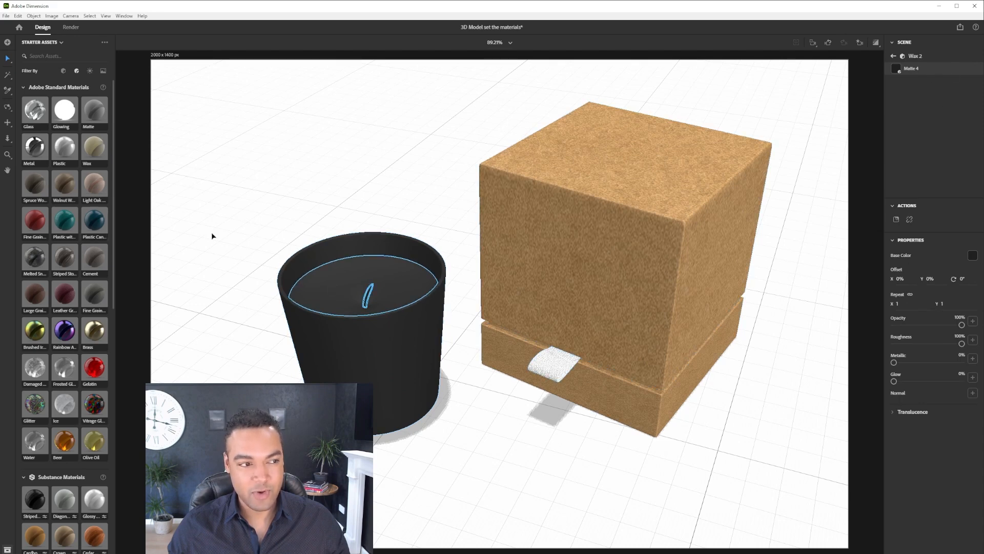
pyautogui.click(93, 150)
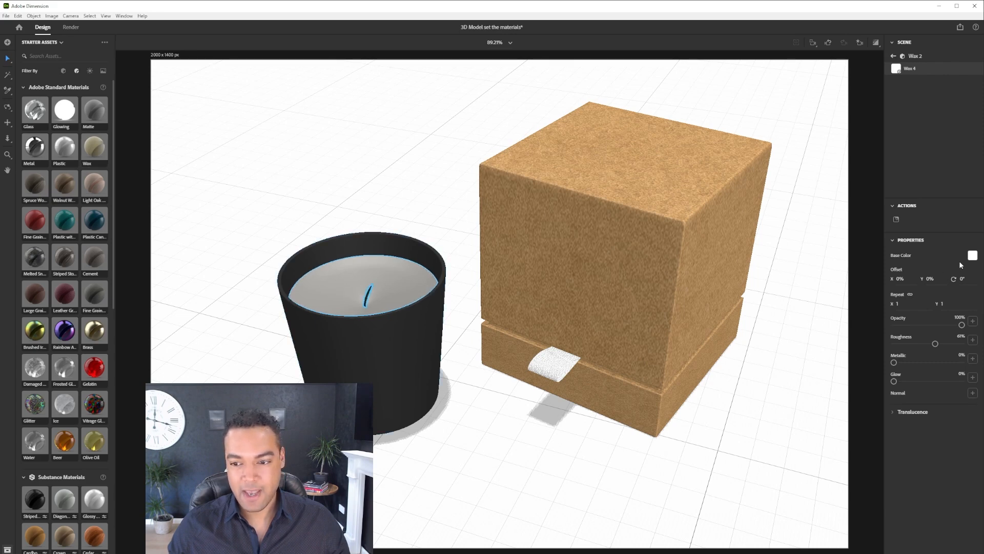
pyautogui.click(973, 256)
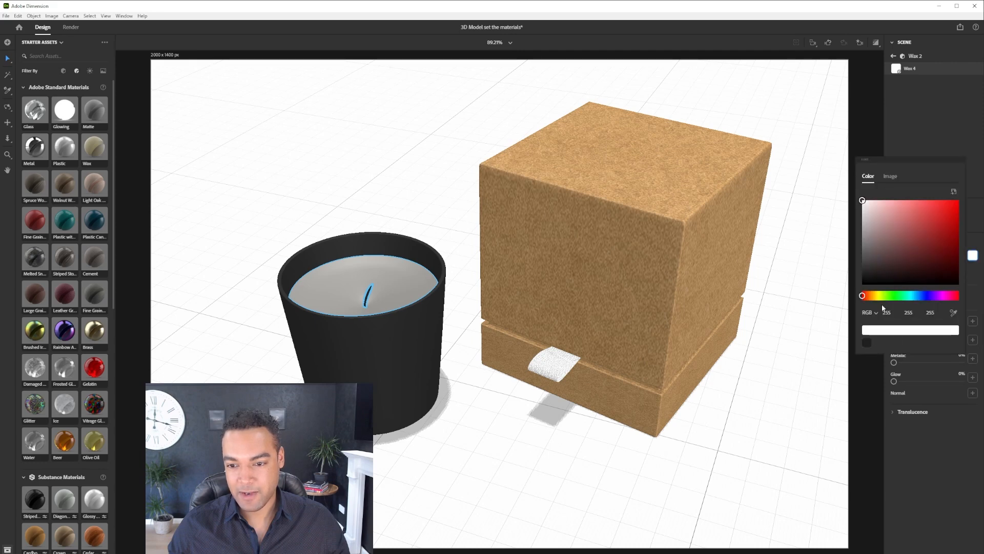
pyautogui.click(863, 266)
pyautogui.moveTo(862, 266); pyautogui.dragTo(861, 262)
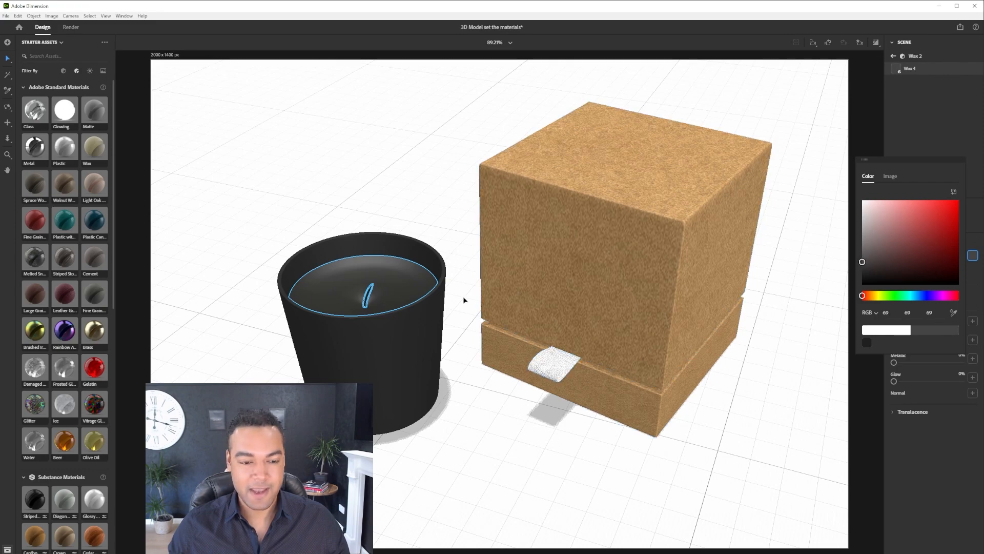
pyautogui.click(449, 197)
pyautogui.moveTo(451, 204); pyautogui.dragTo(459, 225, button='right')
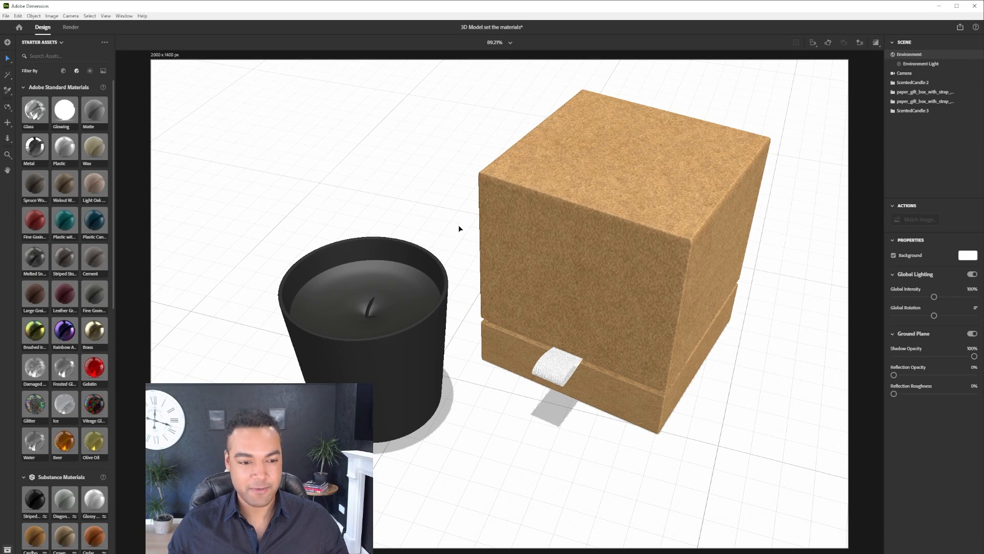
# - Apply the Cardboard substance material to the candle's wick
pyautogui.click(370, 311)
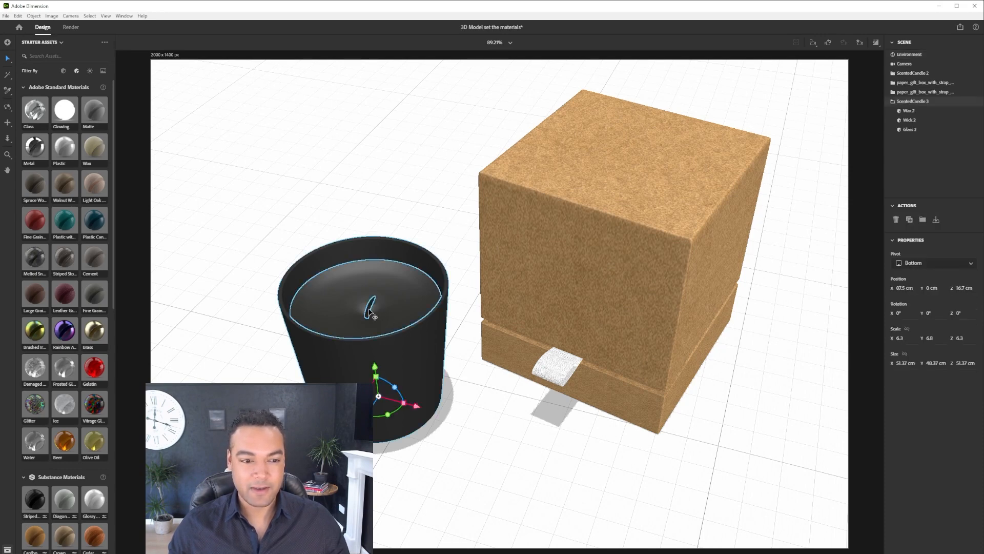
pyautogui.click(918, 122)
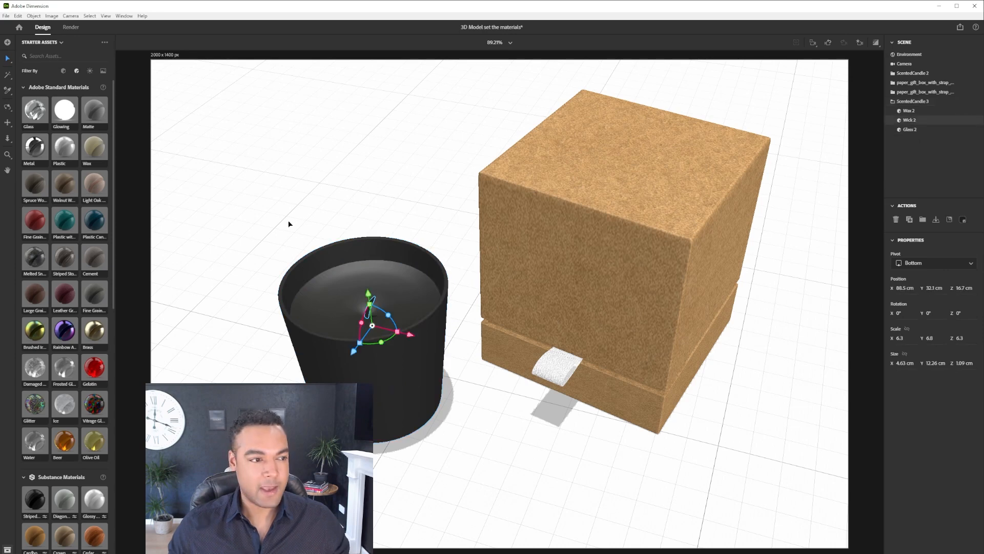
pyautogui.scroll(-5, 92, 223)
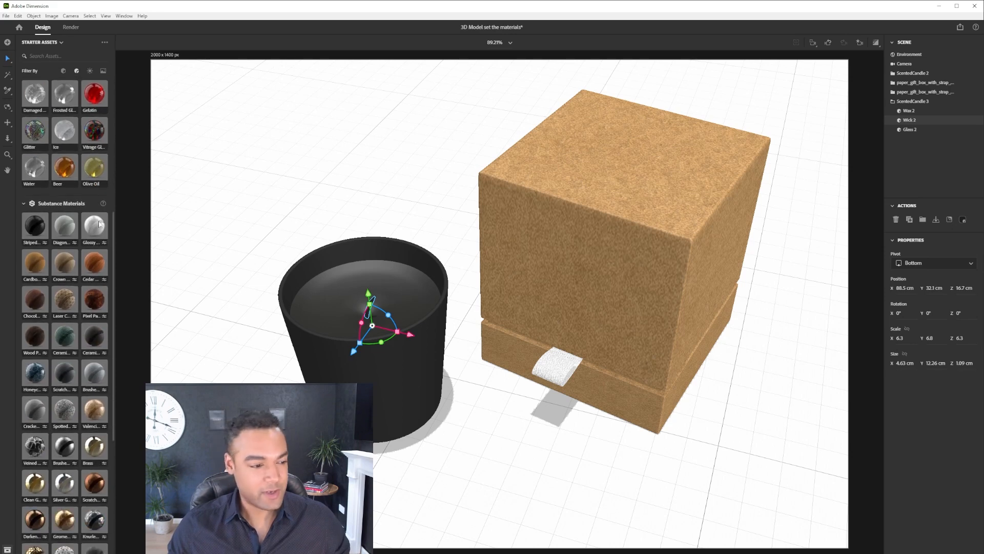
pyautogui.scroll(-2, 100, 224)
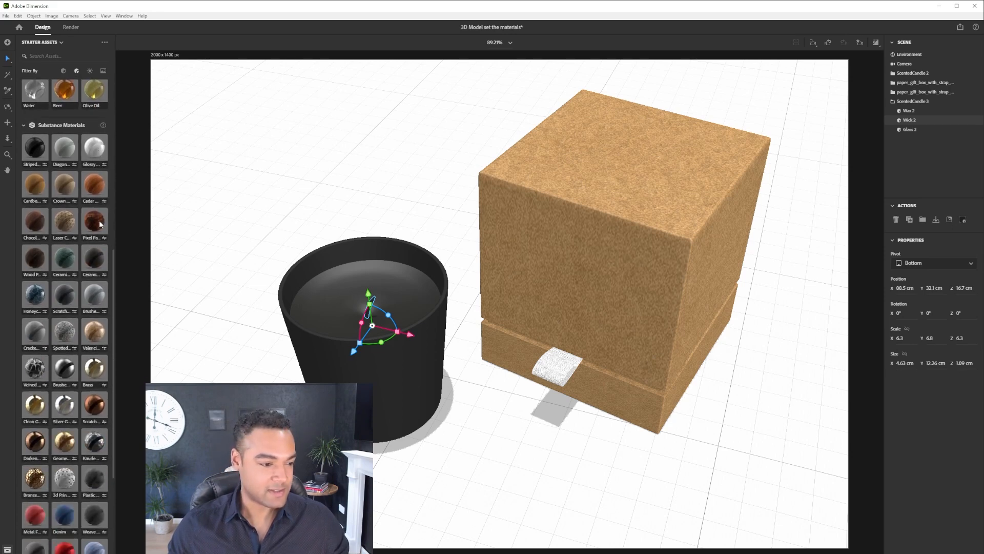
pyautogui.scroll(-1, 91, 234)
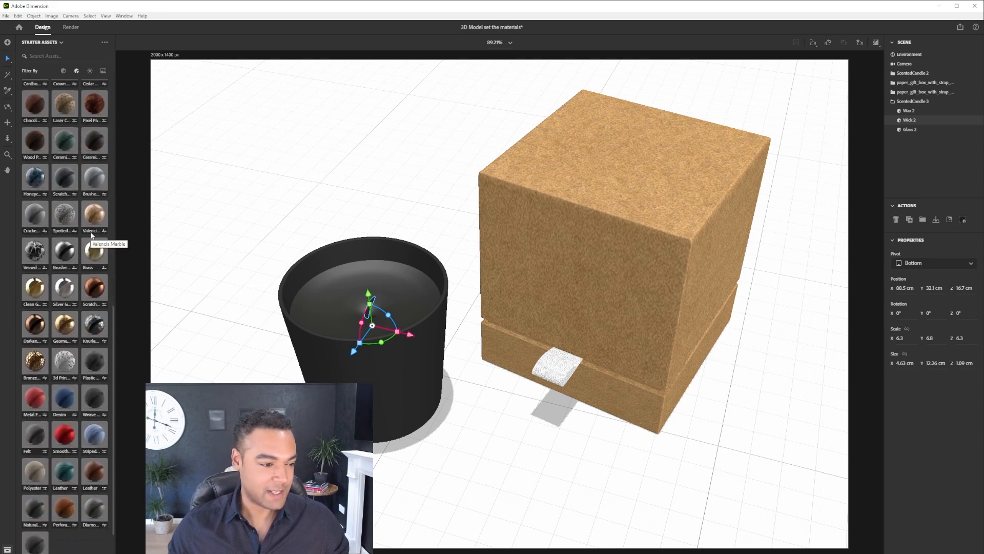
pyautogui.scroll(3, 93, 236)
pyautogui.click(32, 302)
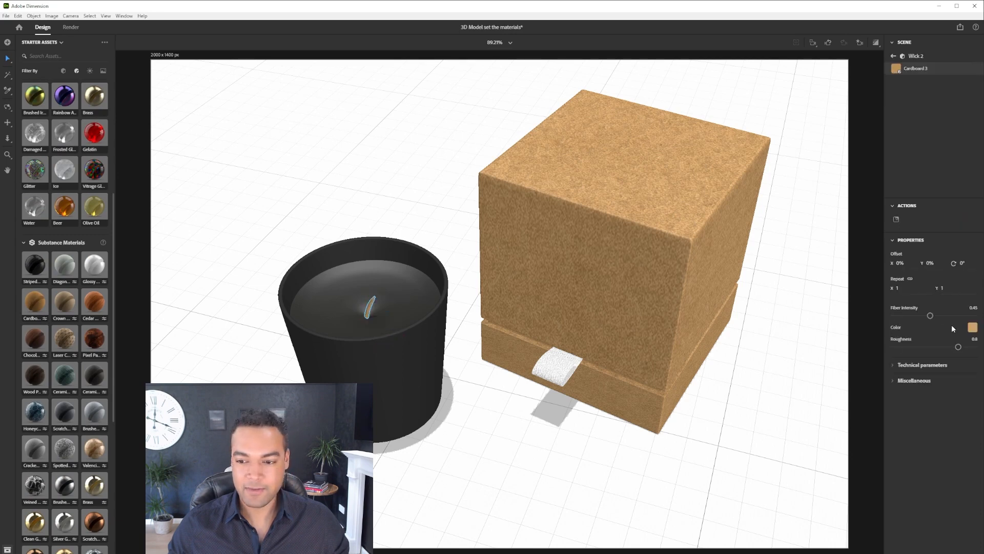
# - Set the wick's cardboard color to a pale beige, RGB 199, 182, 145
pyautogui.click(972, 329)
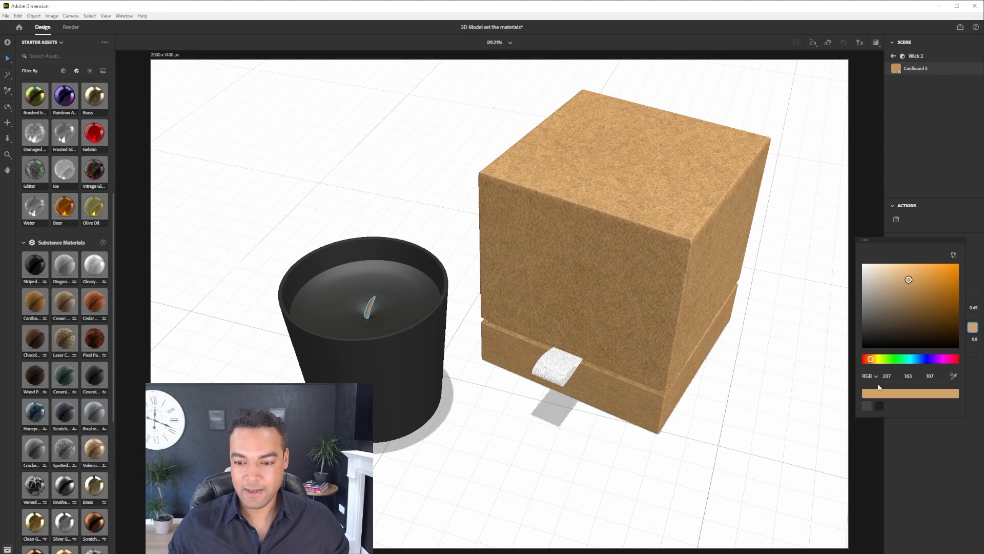
pyautogui.click(896, 282)
pyautogui.moveTo(873, 361); pyautogui.dragTo(874, 359)
pyautogui.click(893, 290)
pyautogui.moveTo(893, 291); pyautogui.dragTo(889, 289)
pyautogui.moveTo(875, 359); pyautogui.dragTo(873, 359)
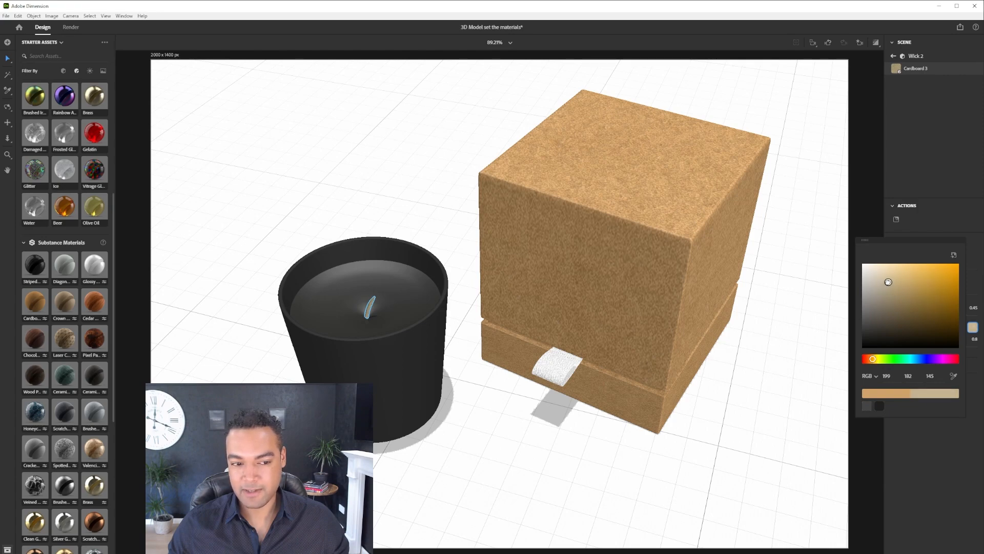
pyautogui.click(467, 255)
pyautogui.moveTo(461, 243); pyautogui.dragTo(437, 234, button='right')
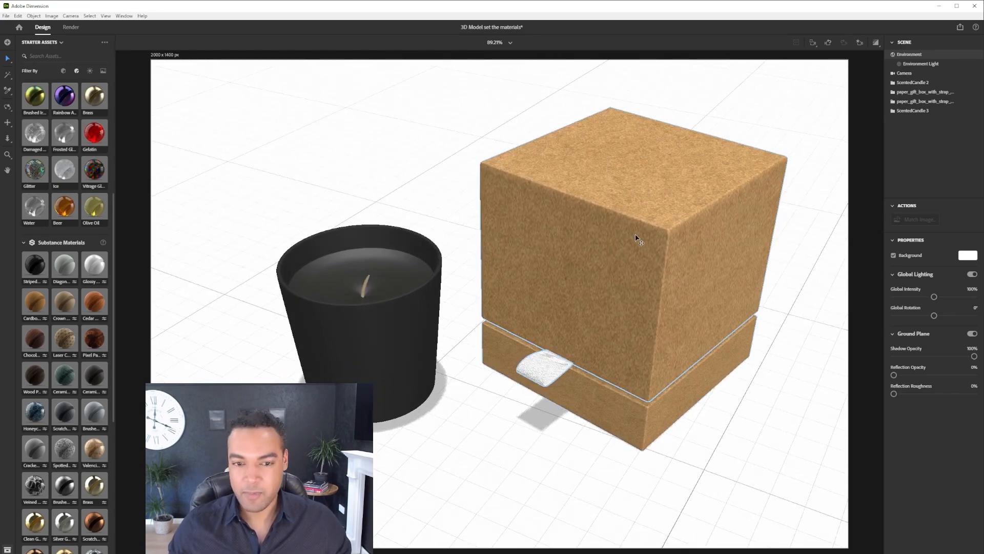
# - Apply the Matte material to the gift box's upper part and give it the recently used near-black color RGB 31, 31, 31
pyautogui.moveTo(723, 409); pyautogui.dragTo(738, 383, button='right')
pyautogui.moveTo(540, 365); pyautogui.dragTo(508, 382, button='right')
pyautogui.scroll(5, 505, 400)
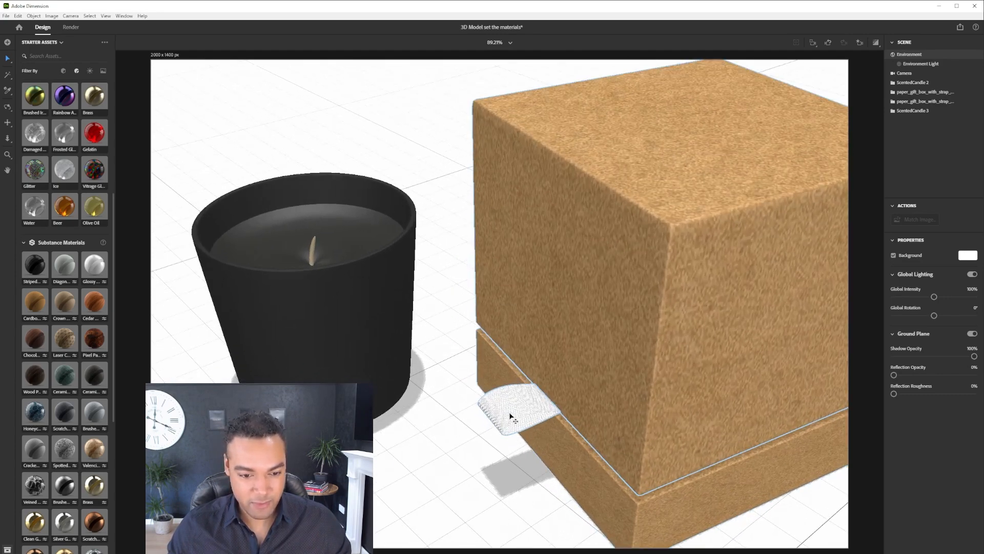
pyautogui.scroll(2, 528, 441)
pyautogui.scroll(-5, 532, 449)
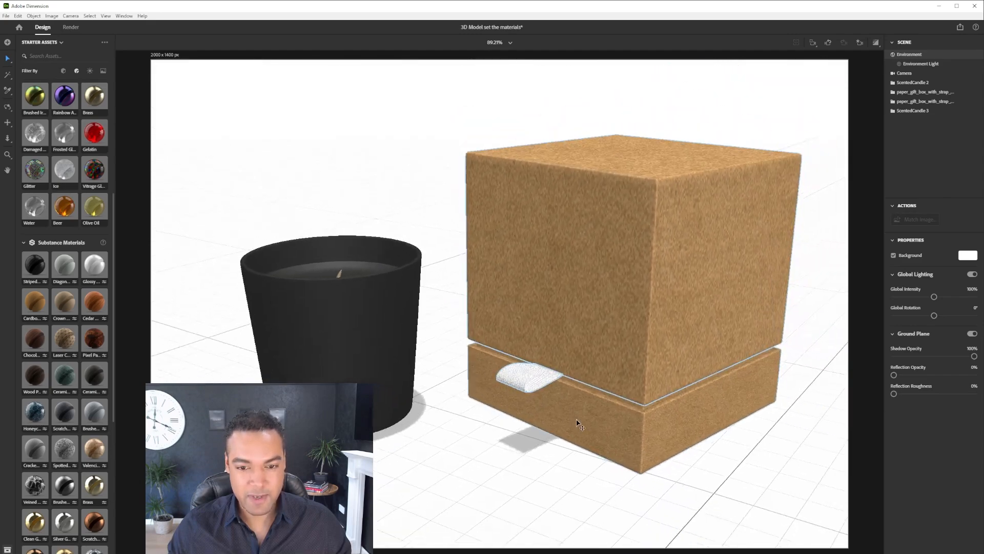
pyautogui.scroll(2, 594, 424)
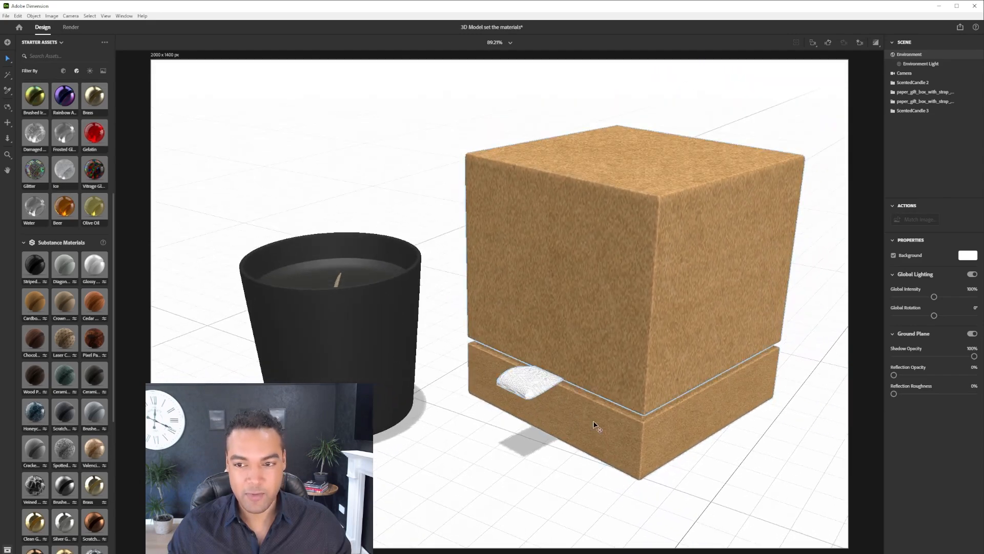
pyautogui.click(666, 233)
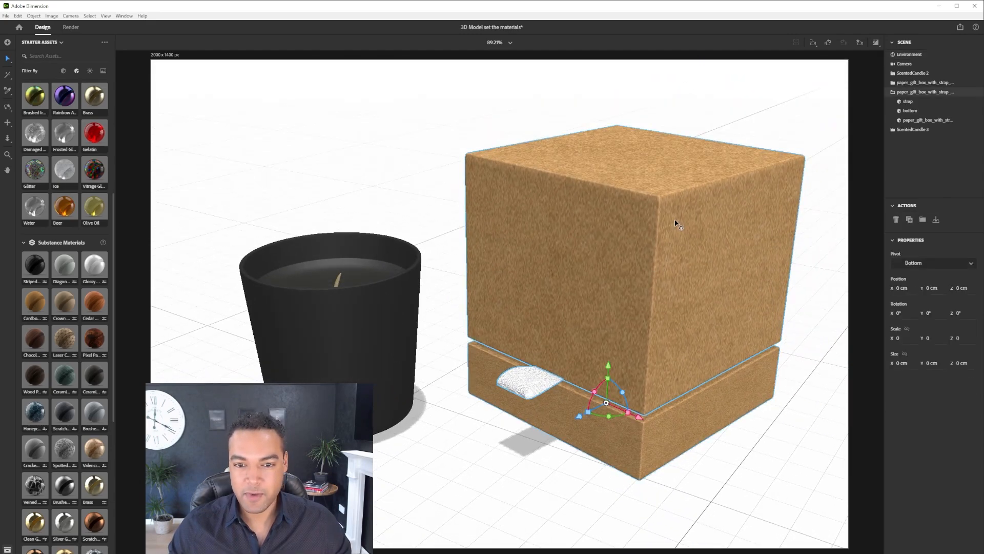
pyautogui.click(930, 121)
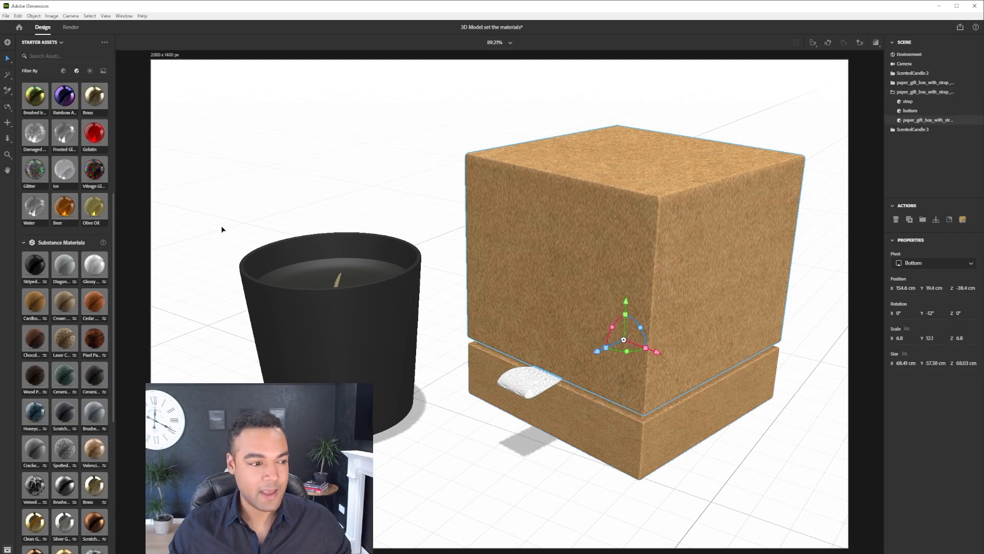
pyautogui.scroll(5, 87, 279)
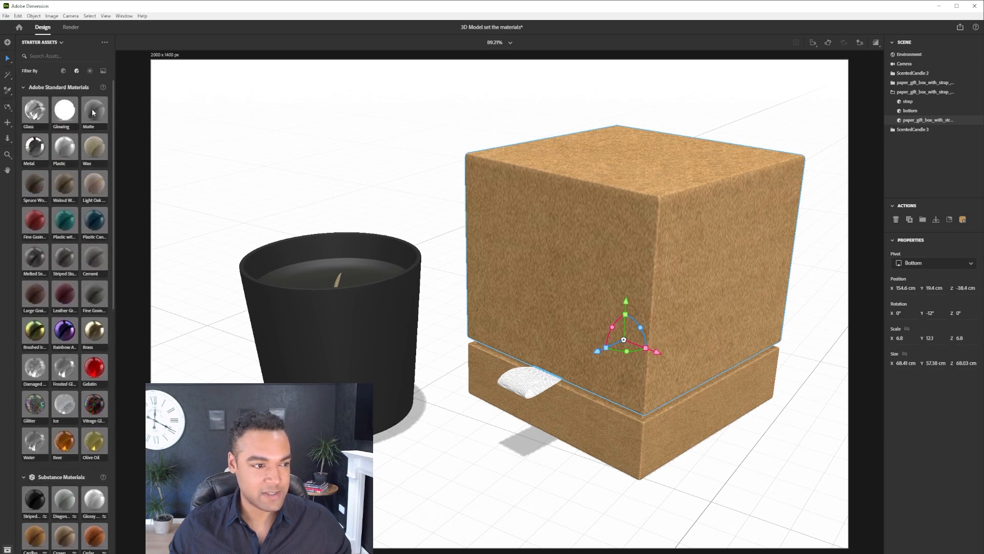
pyautogui.click(92, 111)
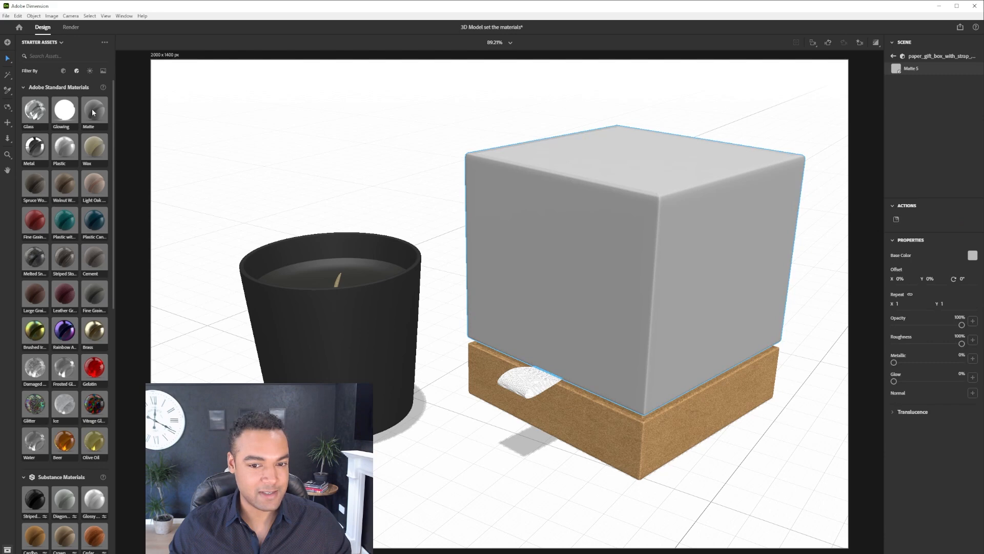
pyautogui.click(971, 257)
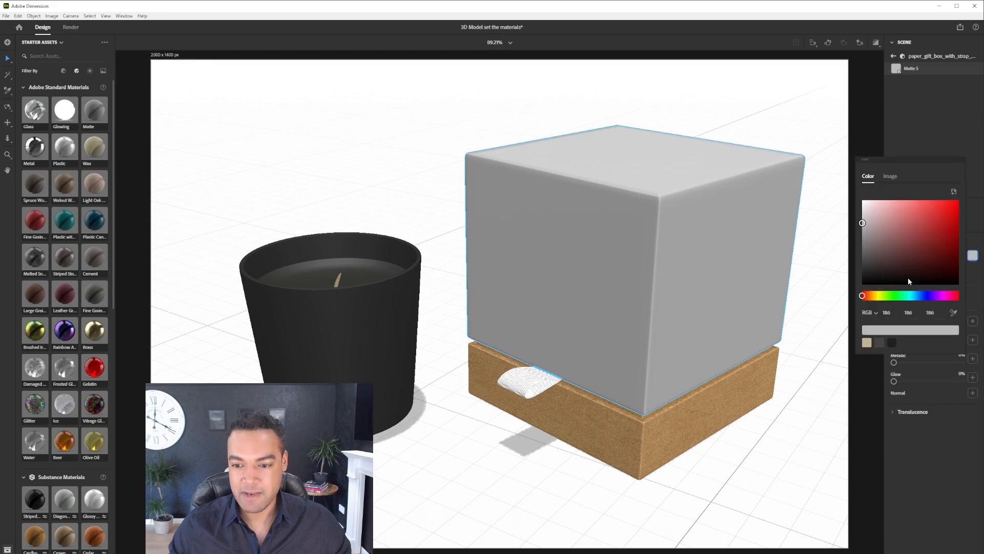
pyautogui.click(891, 343)
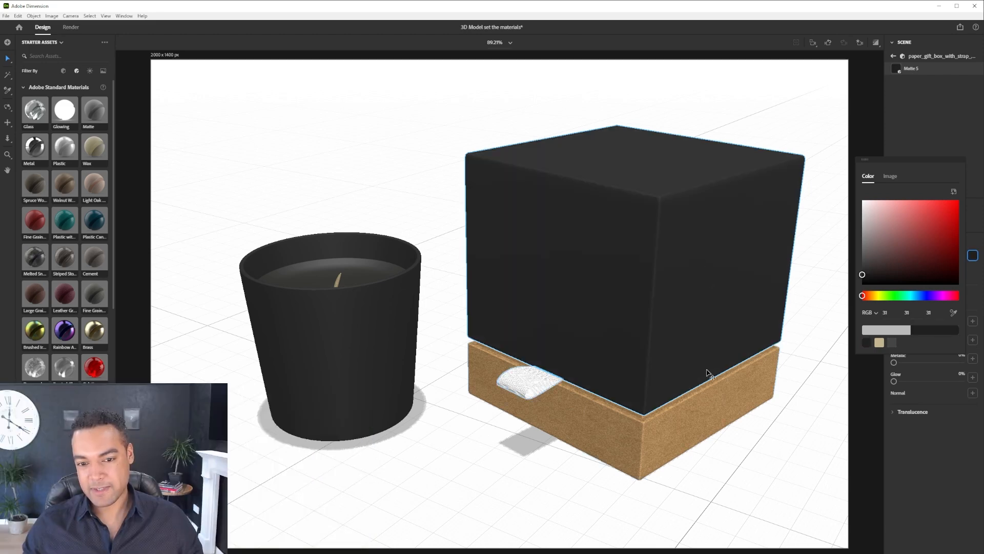
# - Copy the near-black Matte material from the gift box's upper part onto its bottom part with the Eyedropper
pyautogui.click(691, 425)
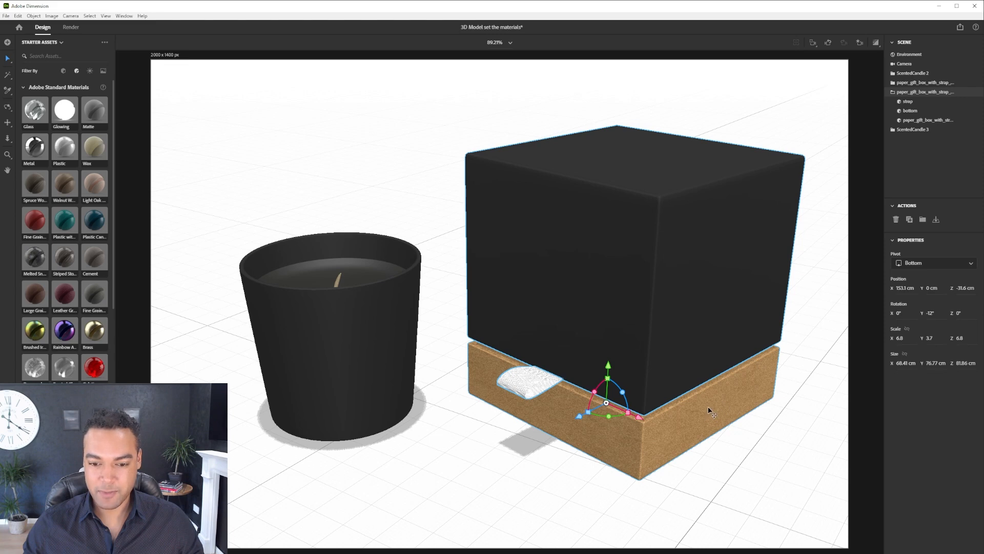
pyautogui.click(921, 112)
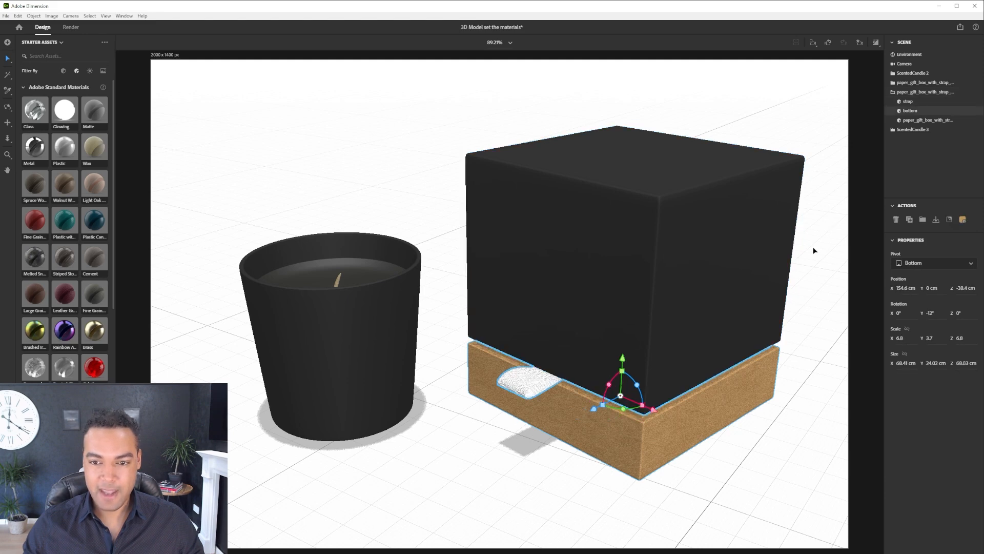
pyautogui.press('i')
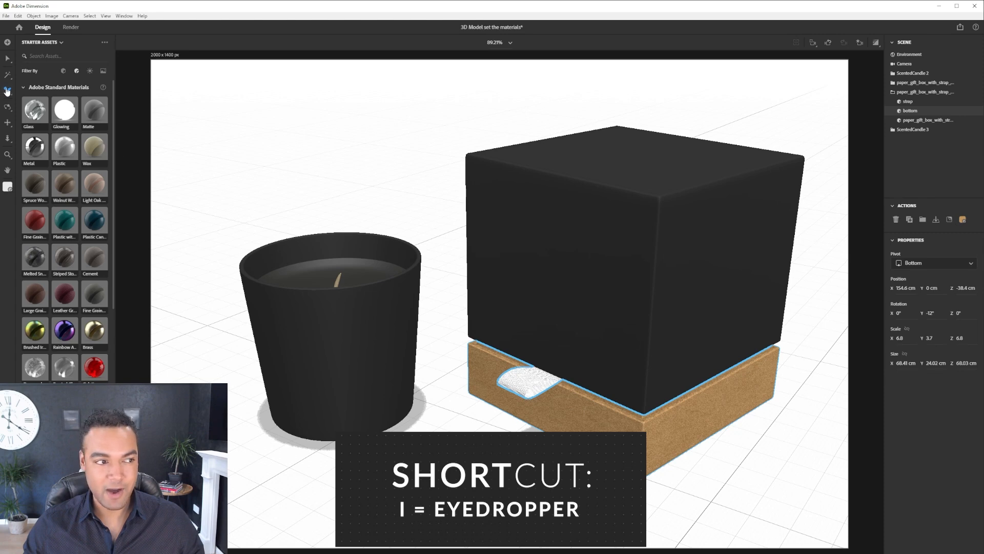
pyautogui.click(683, 270)
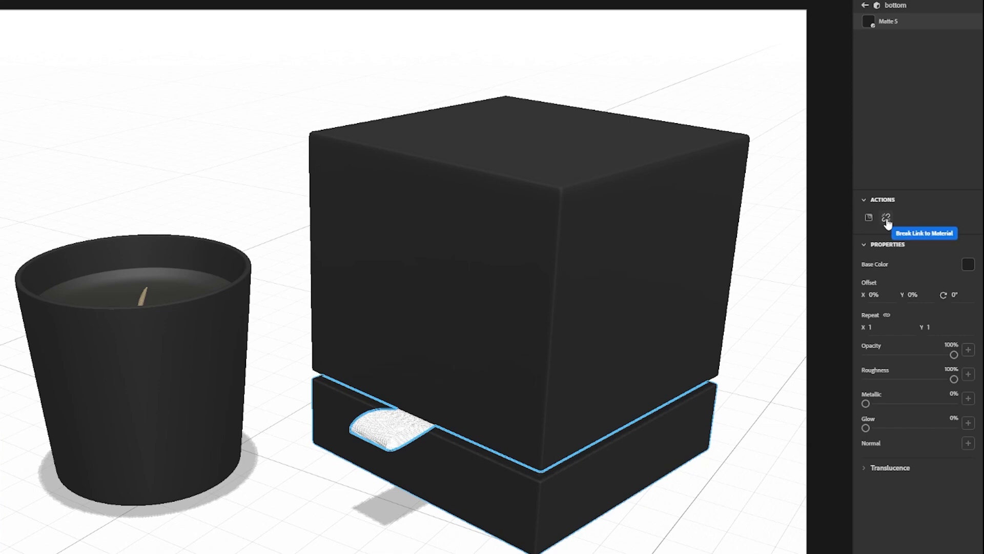
# - Try a red base color, RGB 166, 48, 48, on the gift box's linked Matte material and undo it
pyautogui.click(969, 266)
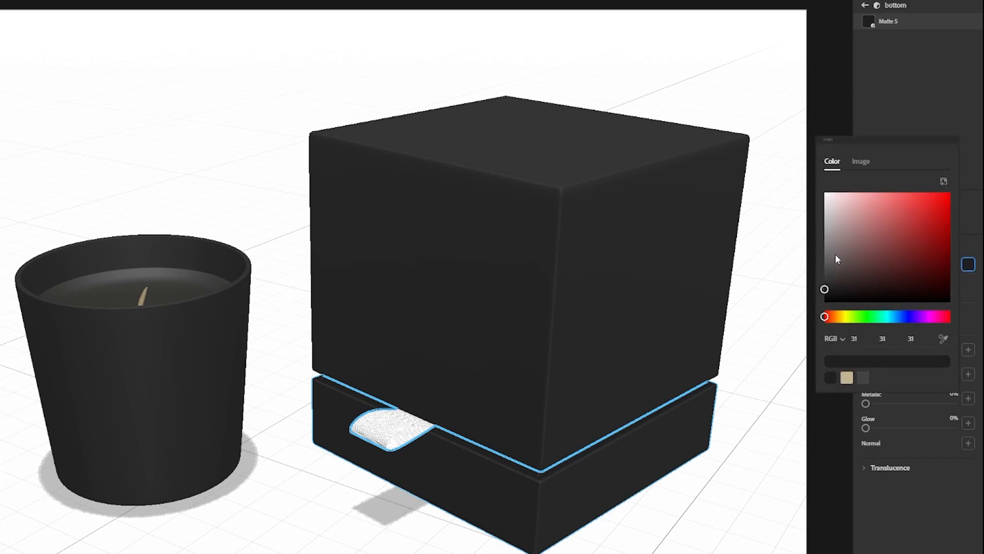
pyautogui.moveTo(834, 264); pyautogui.dragTo(914, 231)
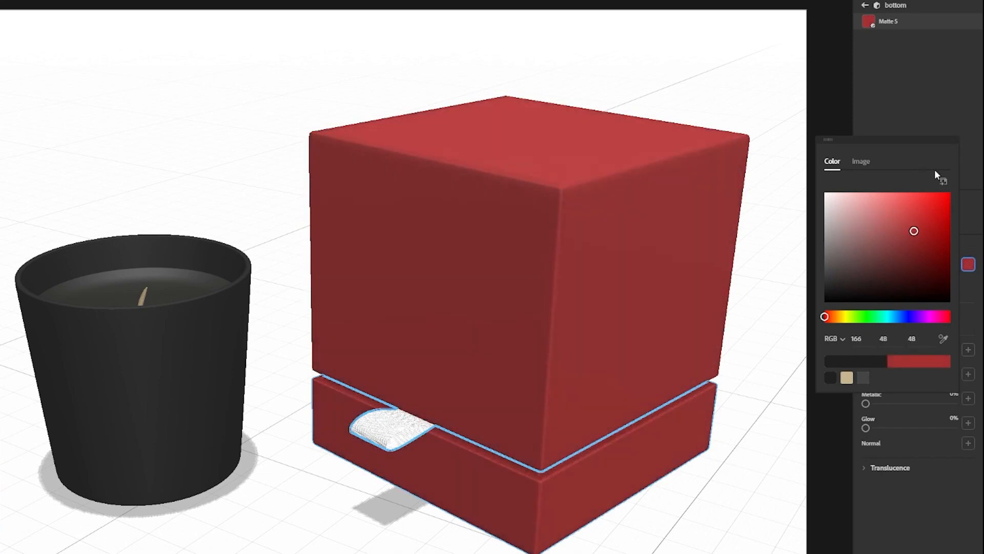
pyautogui.click(974, 246)
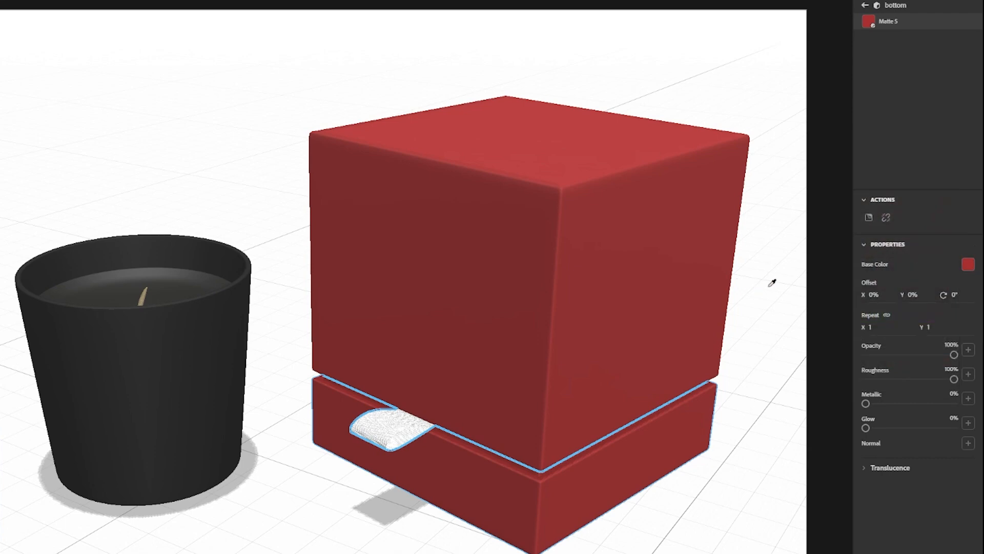
pyautogui.hotkey('ctrl', 'z')
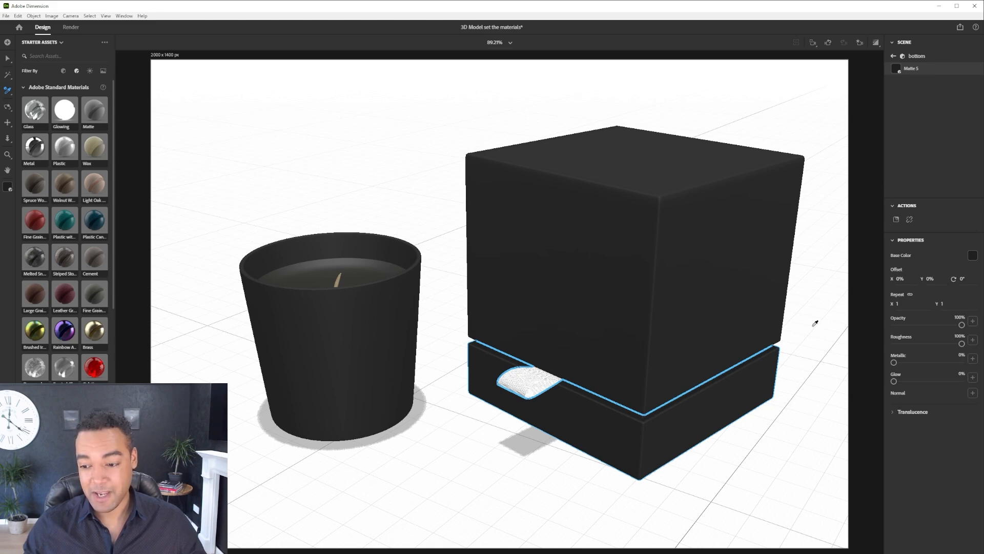
# - Set the base color of the gift box strap's existing material to the recently used pale beige, RGB 199, 182, 145
pyautogui.press('v')
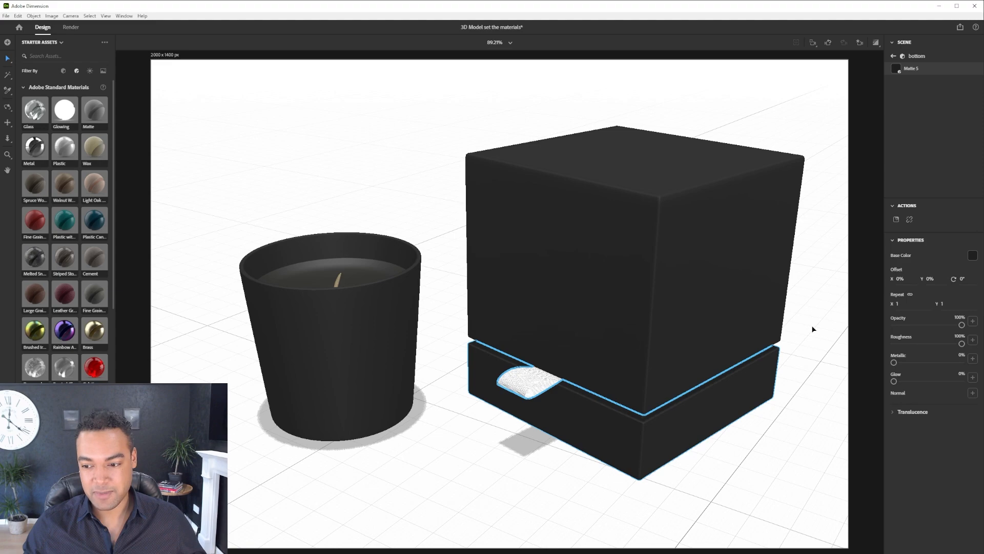
pyautogui.click(813, 328)
pyautogui.moveTo(813, 330); pyautogui.dragTo(564, 456, button='right')
pyautogui.moveTo(764, 359); pyautogui.dragTo(558, 393, button='middle')
pyautogui.moveTo(738, 379); pyautogui.dragTo(667, 501, button='middle')
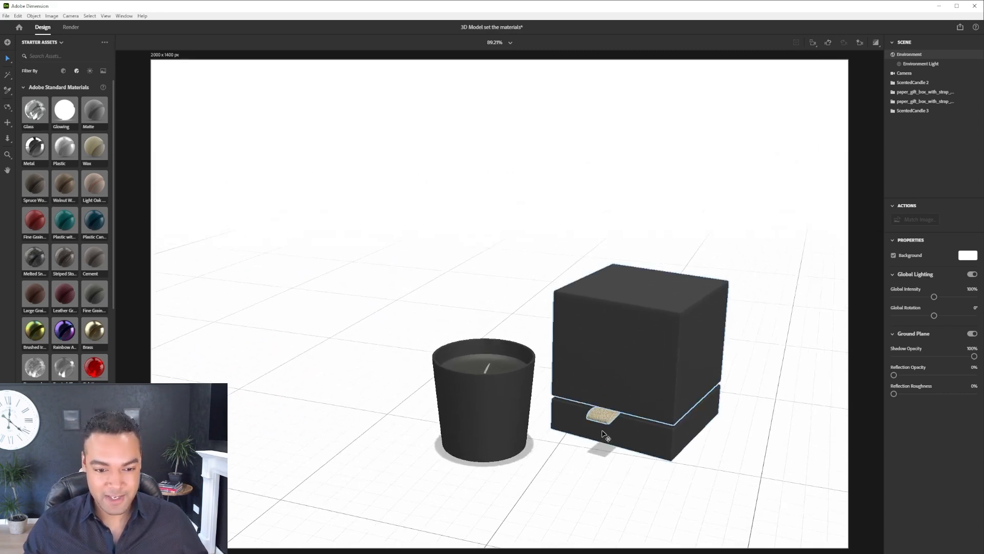
pyautogui.scroll(3, 607, 435)
pyautogui.moveTo(569, 468); pyautogui.dragTo(633, 457, button='right')
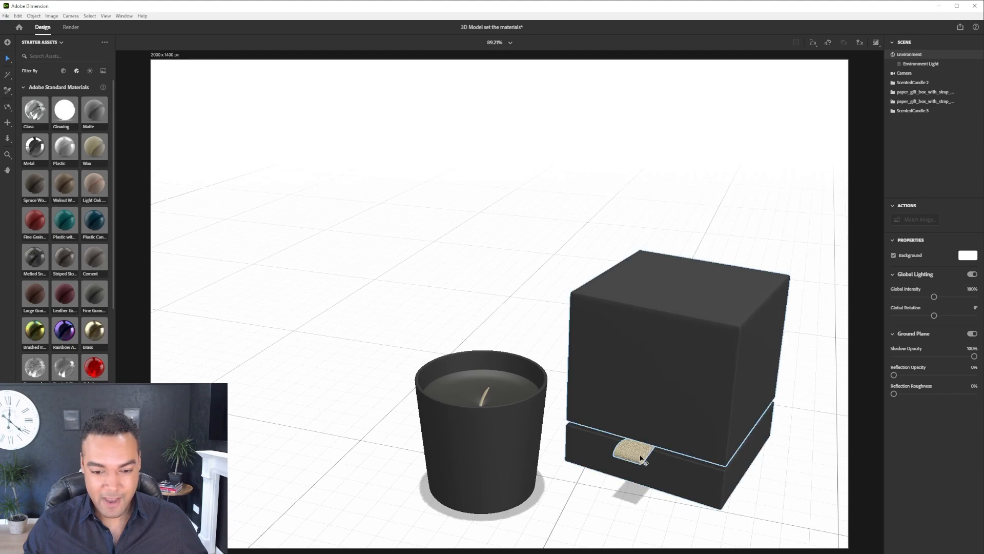
pyautogui.moveTo(358, 497); pyautogui.dragTo(646, 394, button='middle')
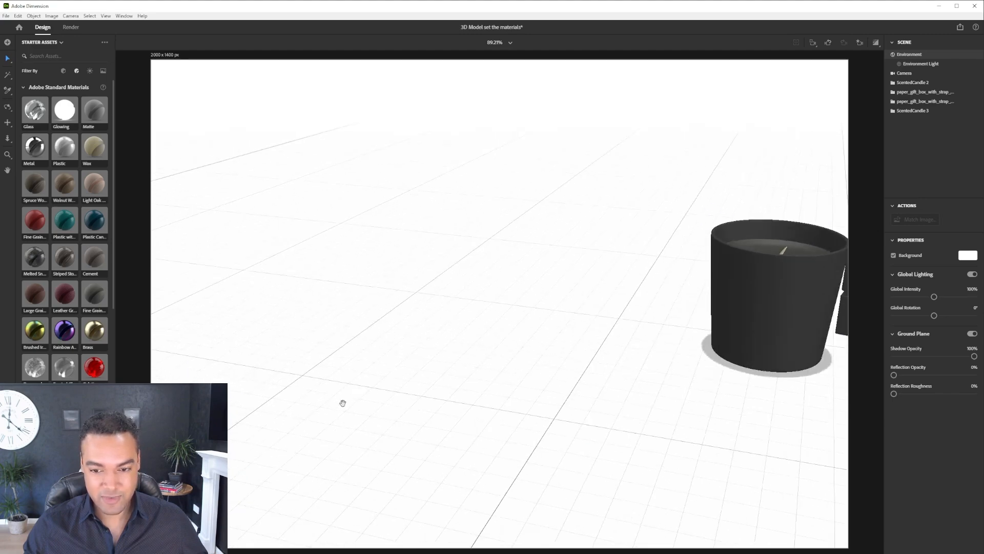
pyautogui.moveTo(438, 393); pyautogui.dragTo(718, 382, button='middle')
pyautogui.moveTo(413, 376); pyautogui.dragTo(523, 433, button='middle')
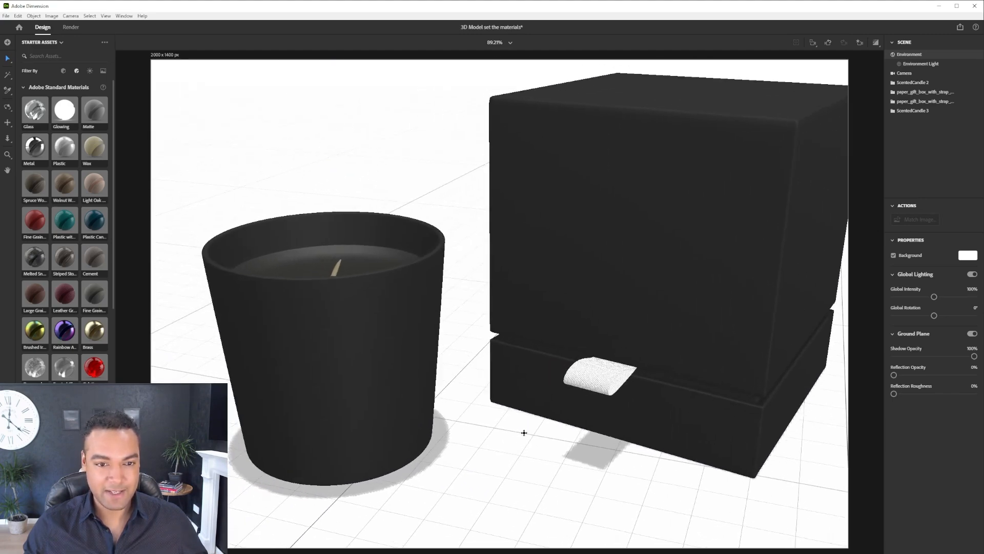
pyautogui.doubleClick(576, 376)
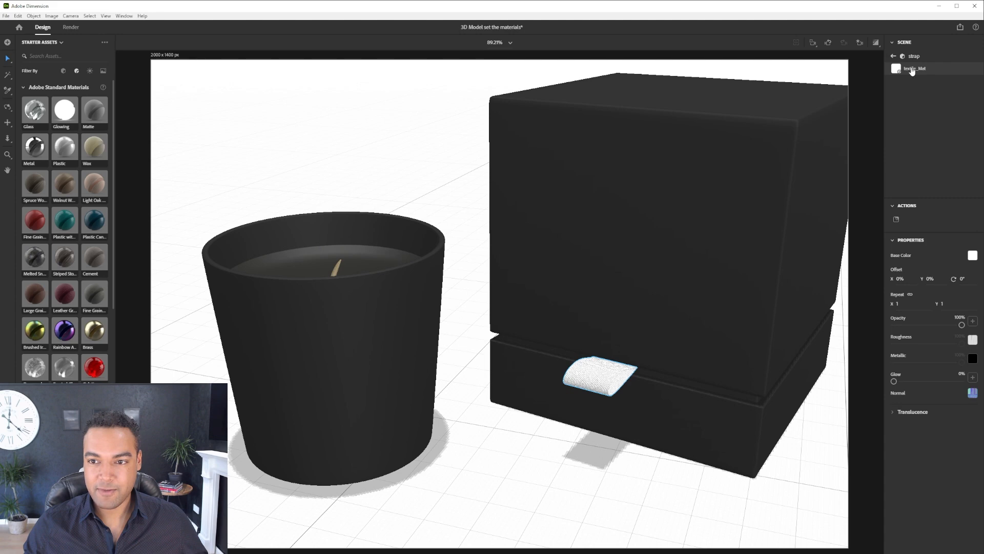
pyautogui.click(973, 256)
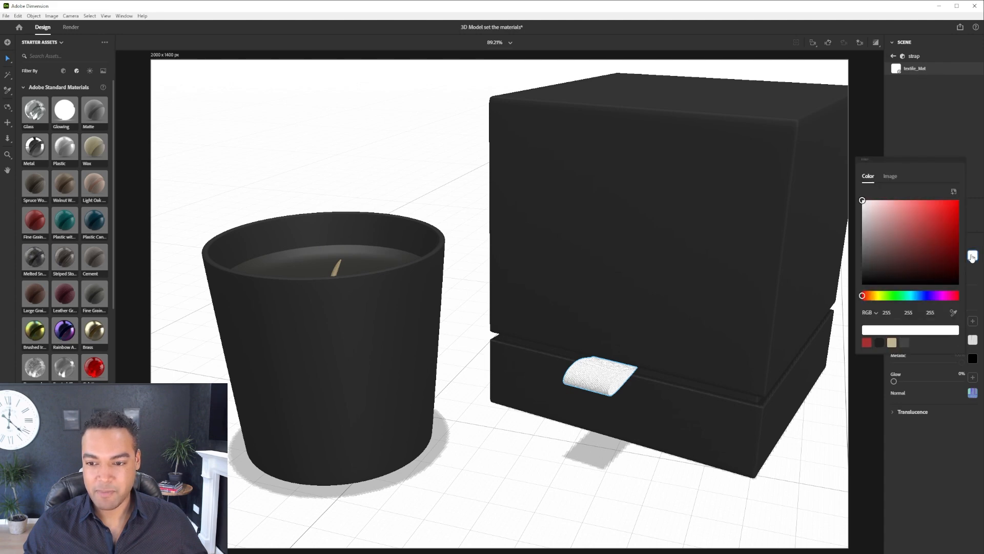
pyautogui.click(892, 343)
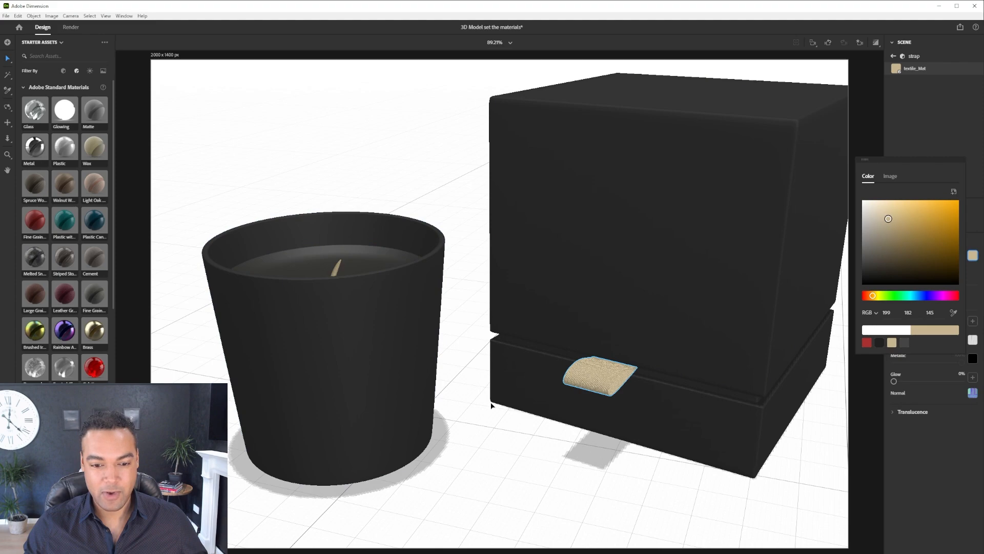
pyautogui.click(467, 374)
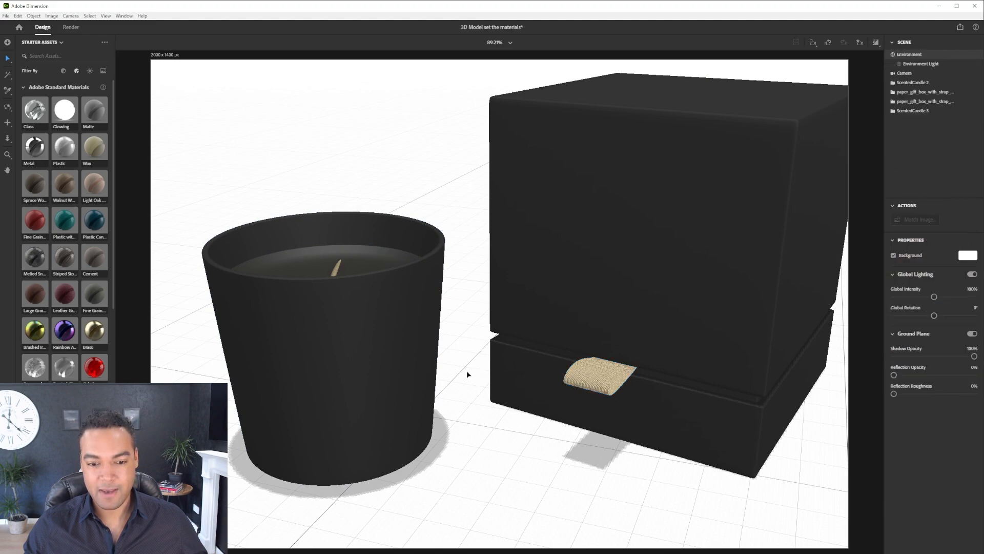
pyautogui.moveTo(464, 367)
pyautogui.mouseDown(button='right')
pyautogui.moveTo(444, 377)
pyautogui.moveTo(466, 352)
pyautogui.mouseUp(button='right')
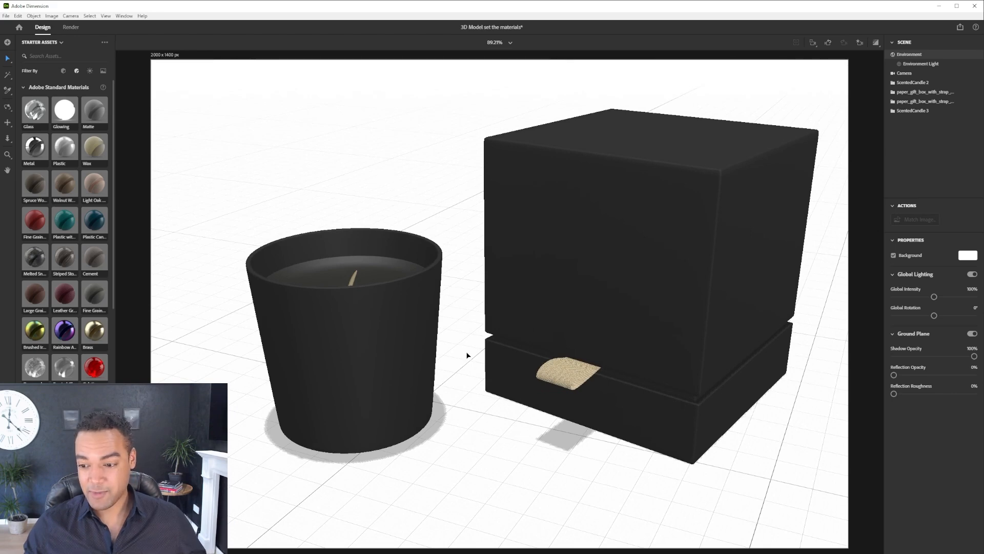